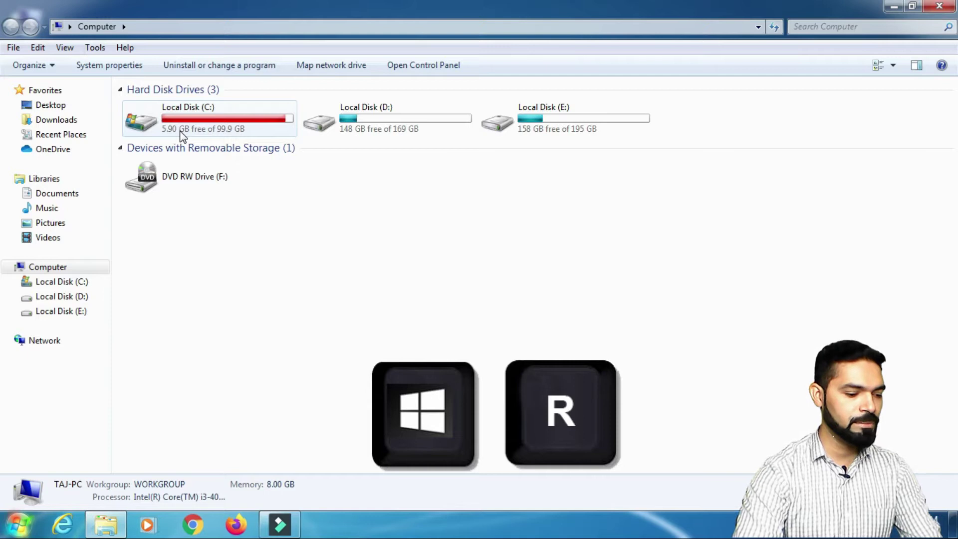
Step: Open the user's temporary files folder by running %temp%
key("super+r")
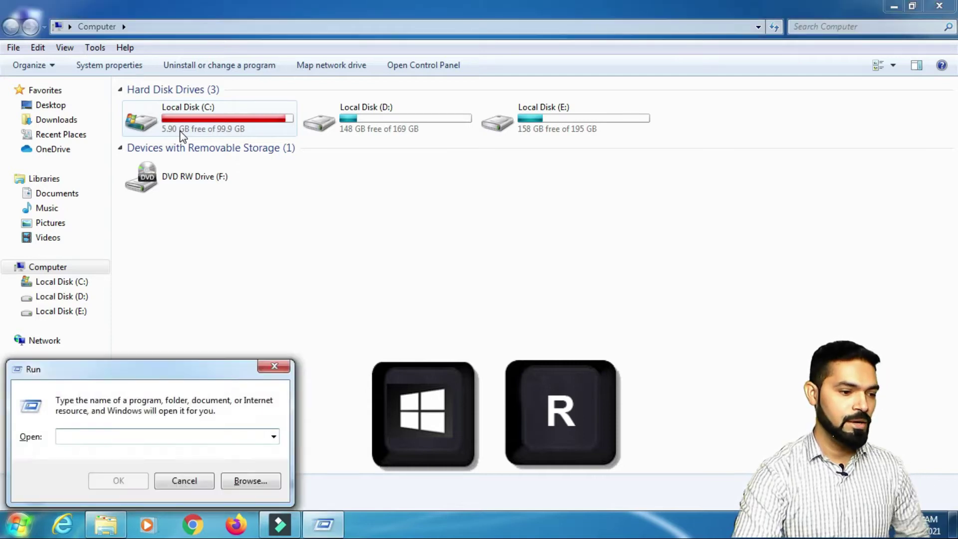
left_click_drag(194, 367, 462, 221)
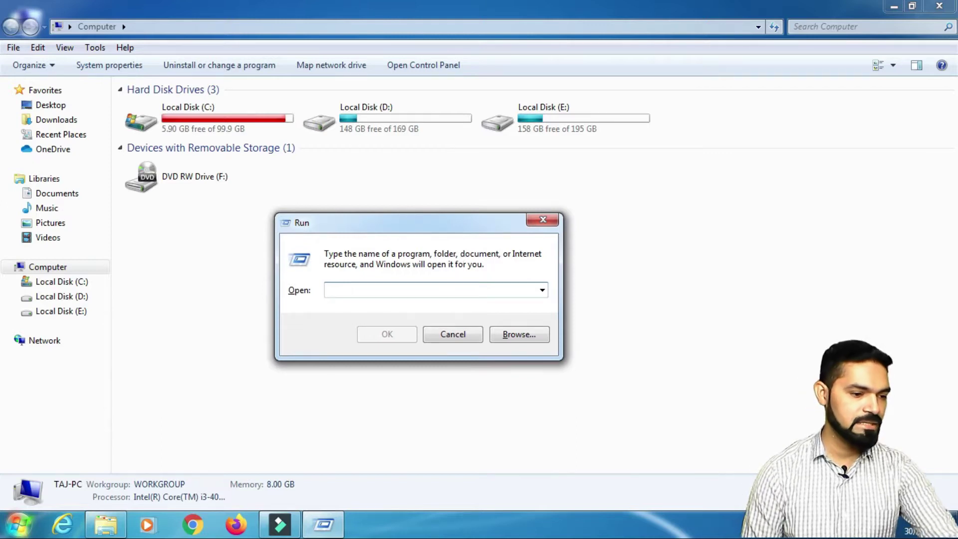
type("%temp")
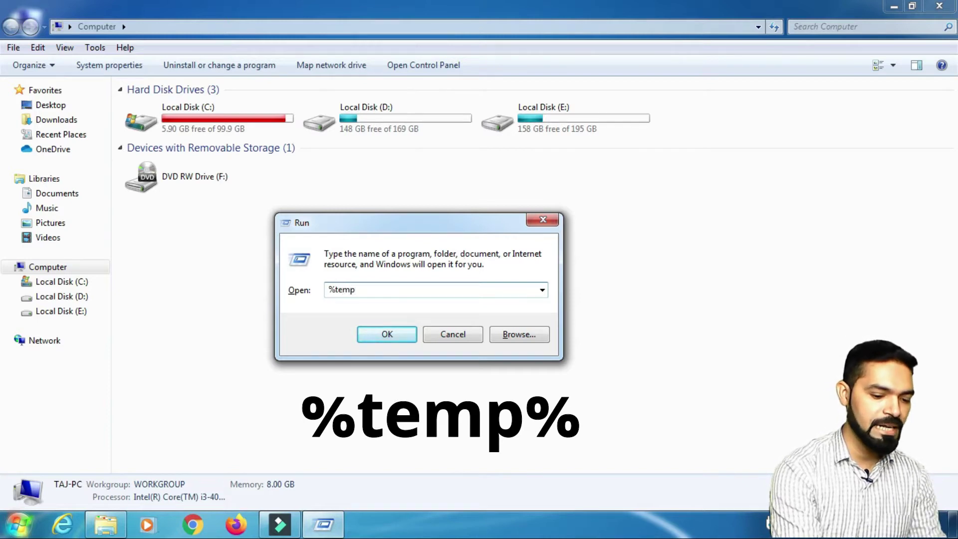
type("%")
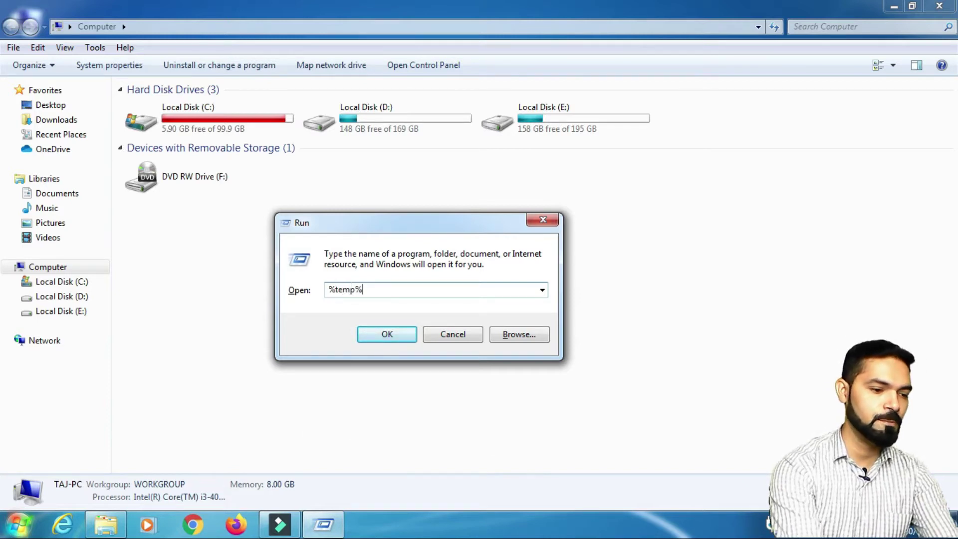
key("Return")
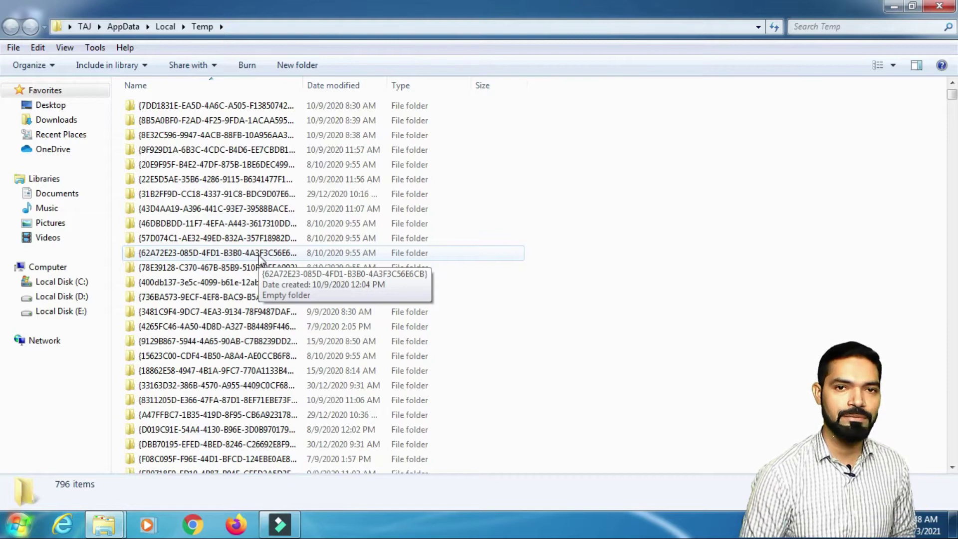
Step: Delete everything in the Temp folder, skipping all items in use, and close the folder window
left_click(282, 238)
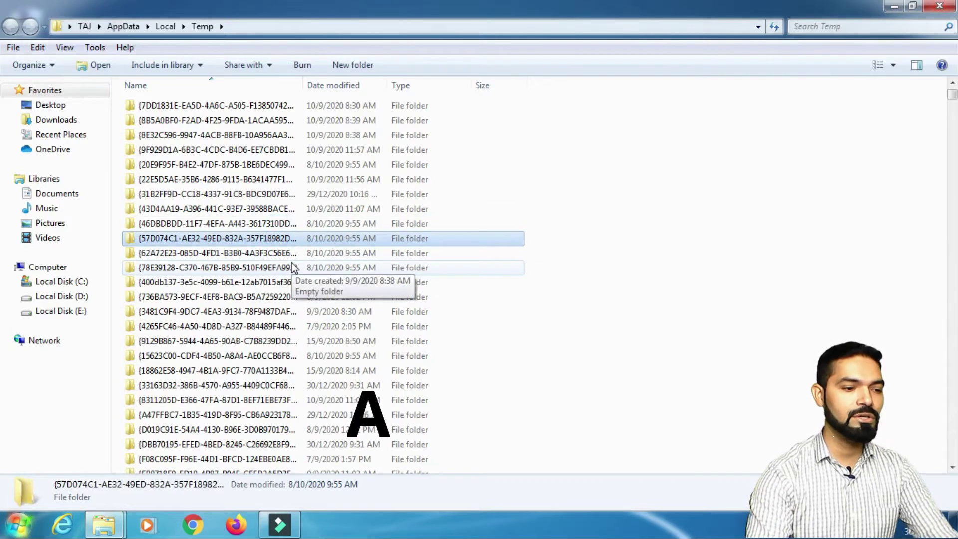
key("ctrl+a")
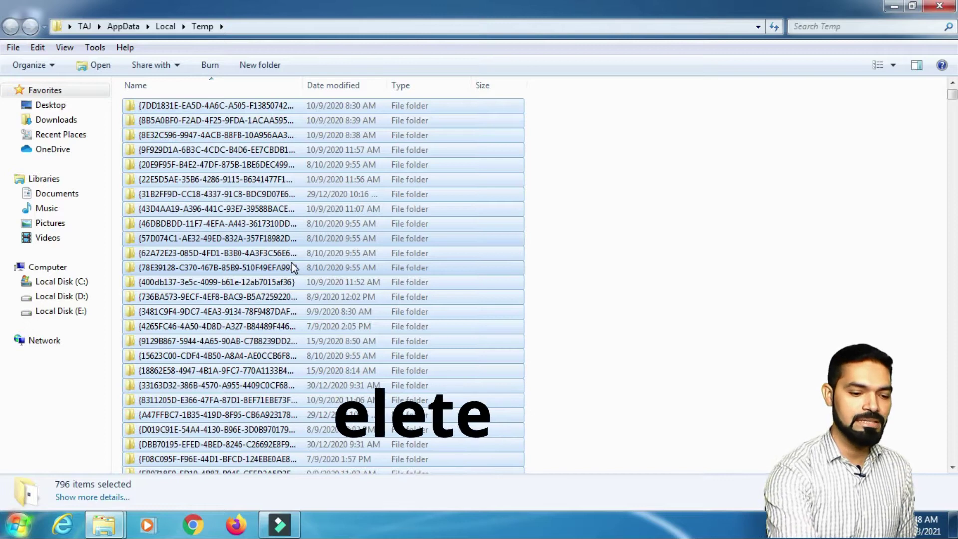
key("Delete")
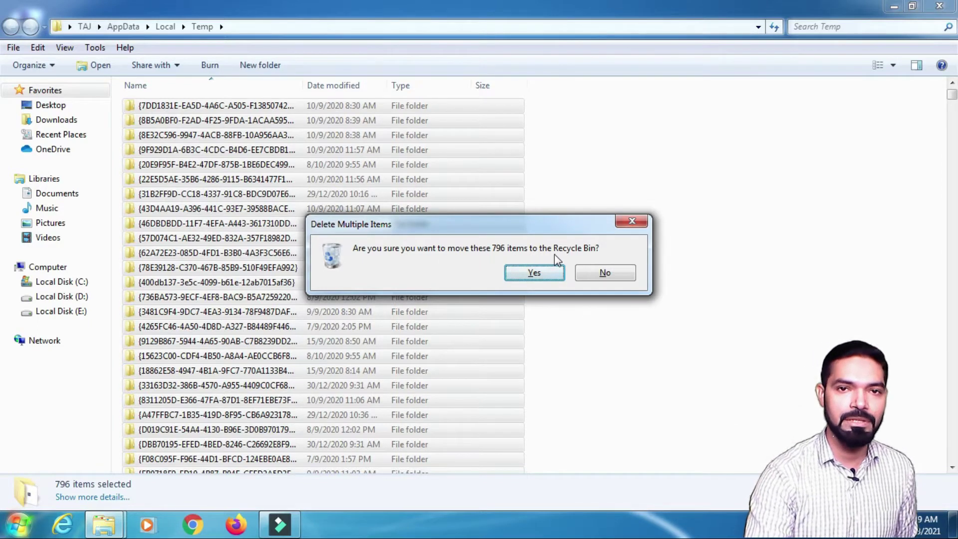
left_click(533, 273)
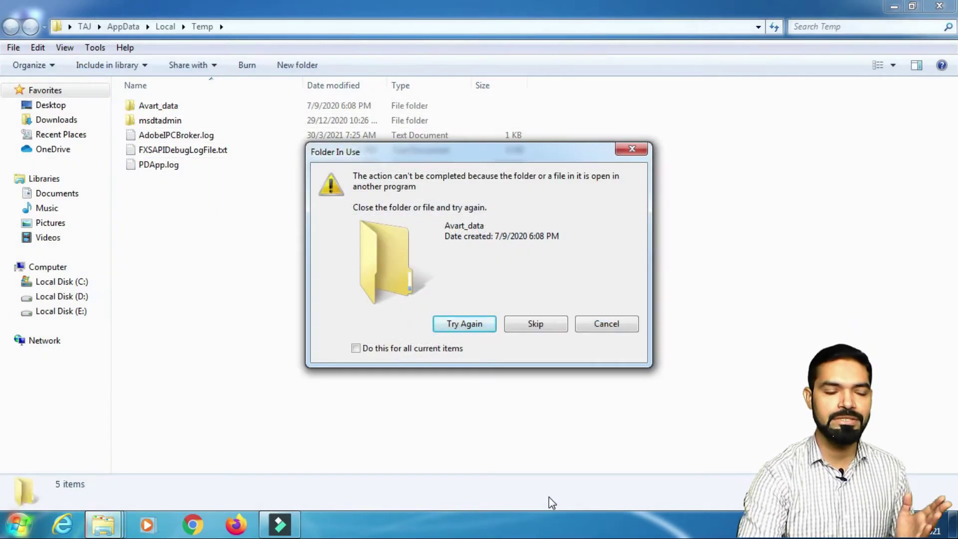
left_click(543, 324)
left_click(360, 345)
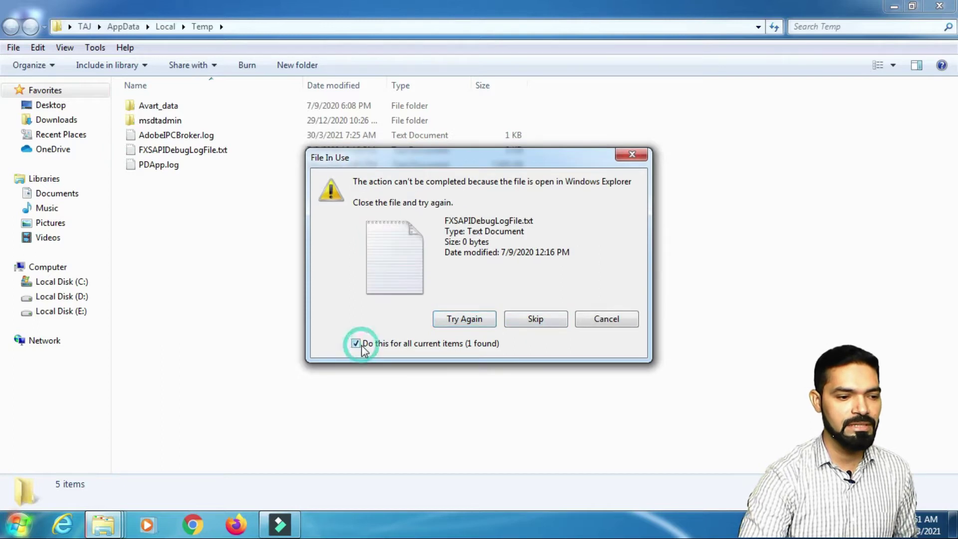
left_click(542, 323)
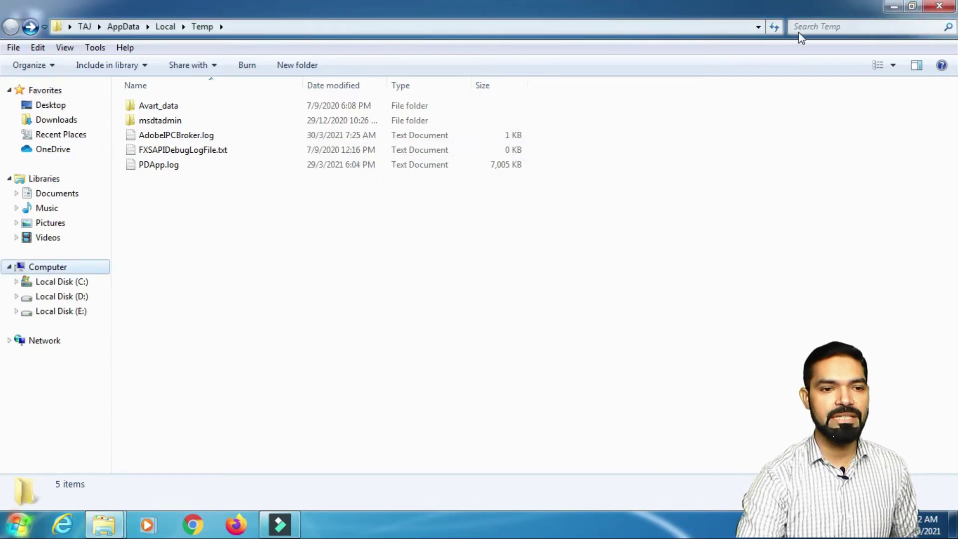
left_click(939, 6)
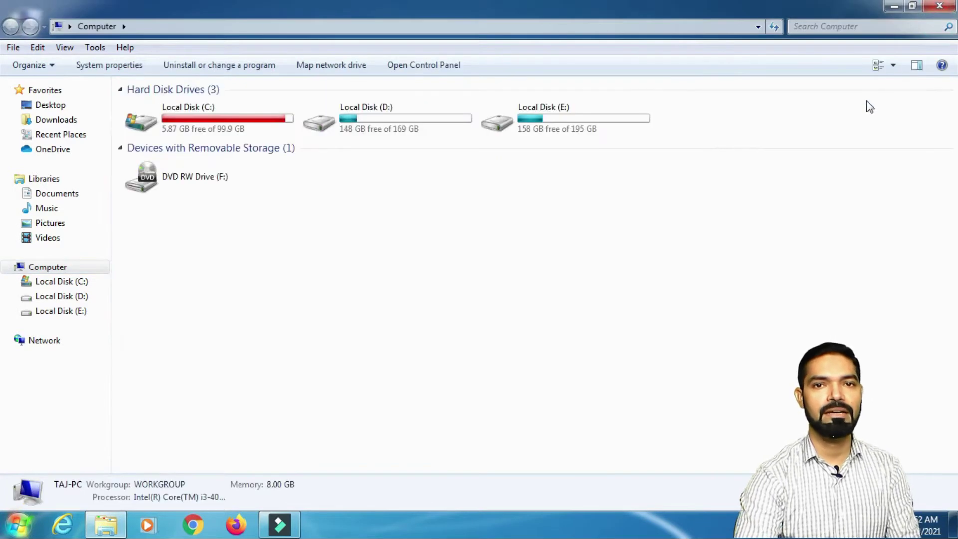
Step: Open the Windows Prefetch folder by running prefetch and grant permanent access to it
key("super+r")
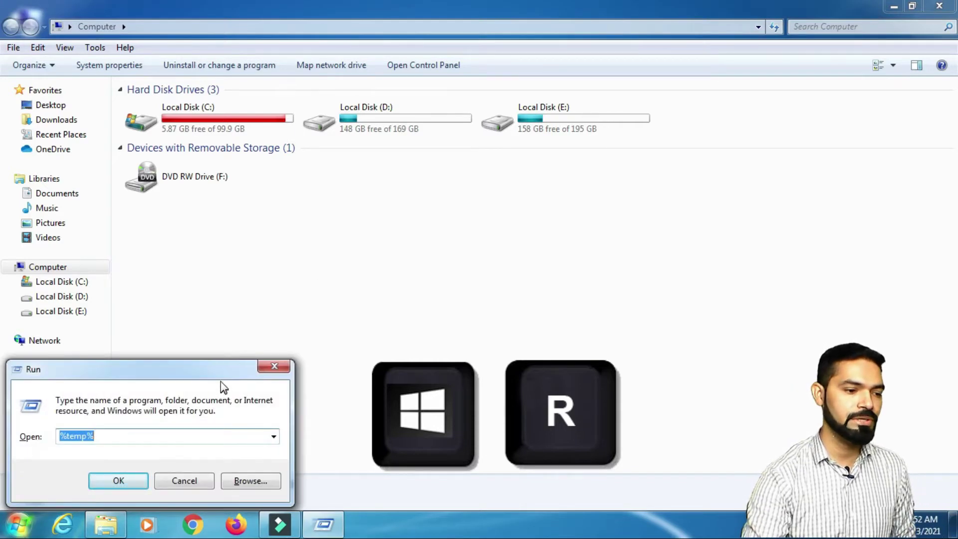
left_click_drag(220, 373, 233, 363)
left_click_drag(352, 315, 526, 231)
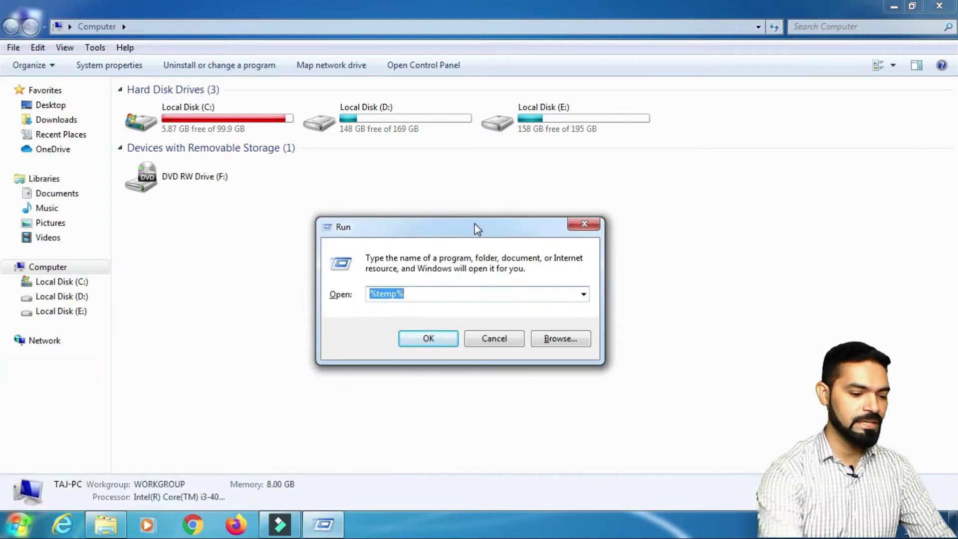
type("prefetch")
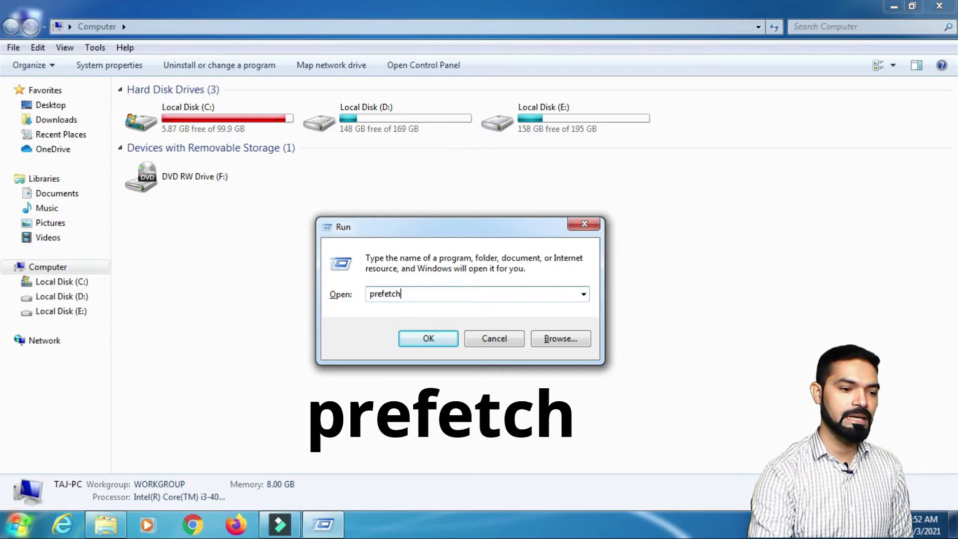
left_click(428, 339)
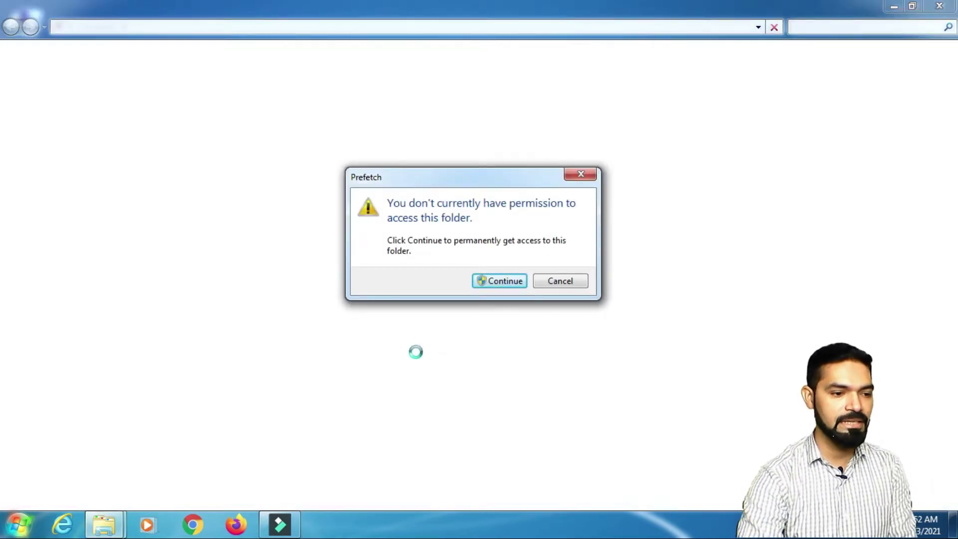
left_click(517, 286)
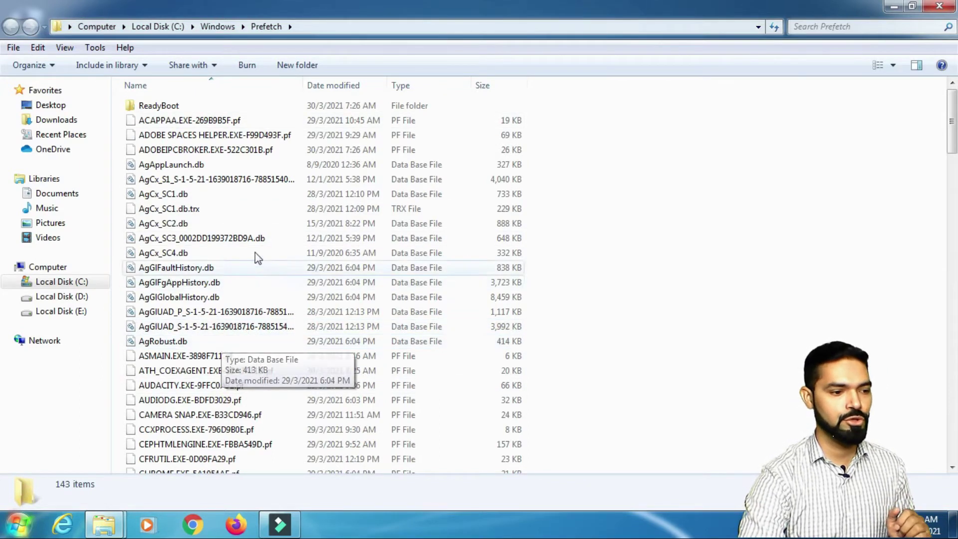
Step: Move all items in the Prefetch folder to the Recycle Bin
left_click(236, 242)
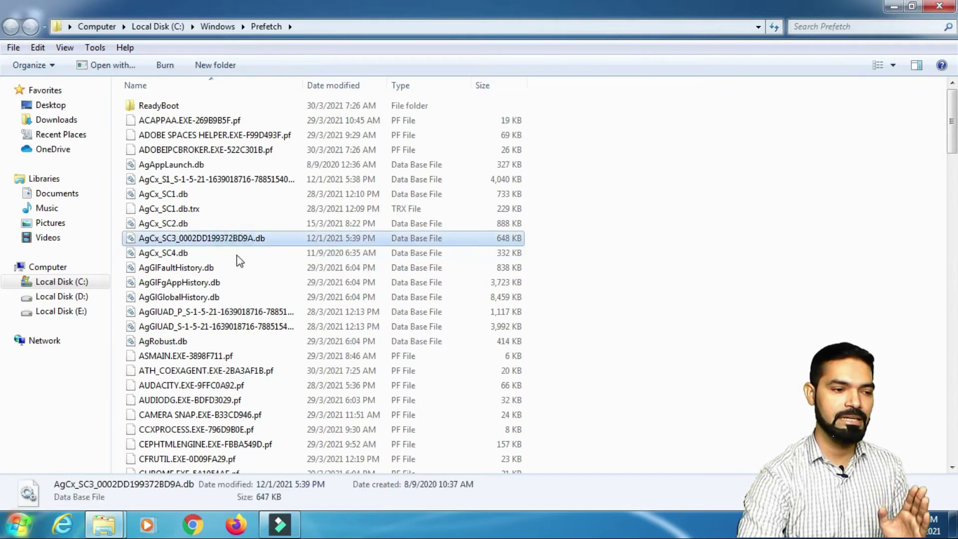
key("ctrl+a")
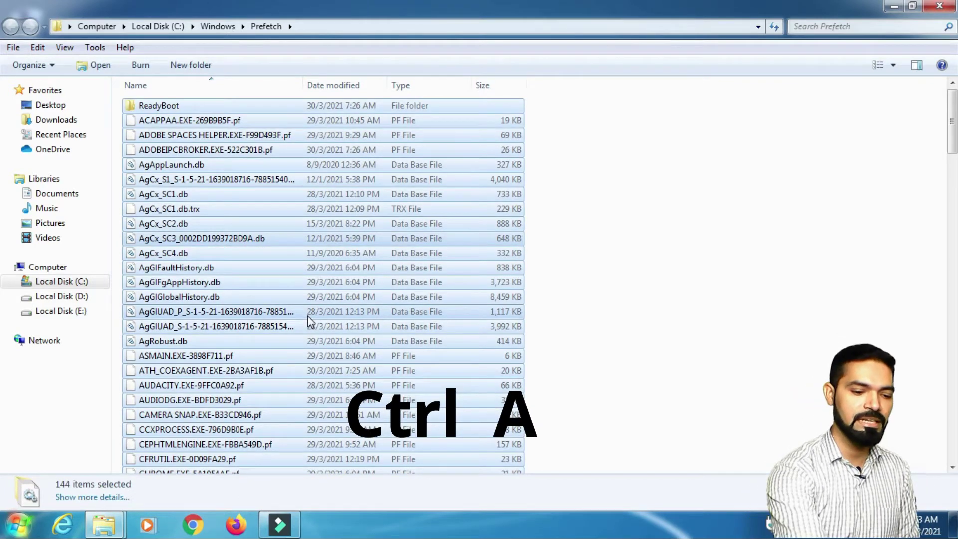
key("Delete")
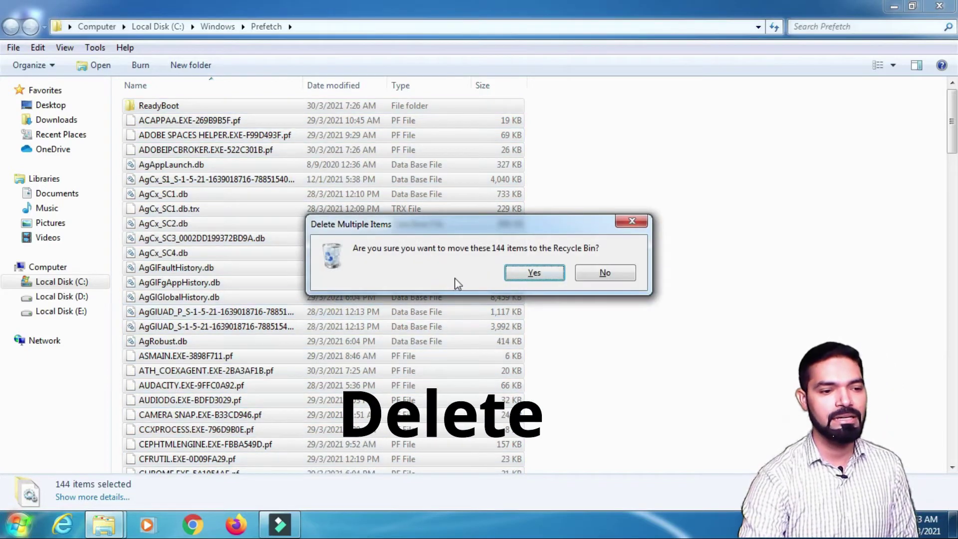
left_click(545, 276)
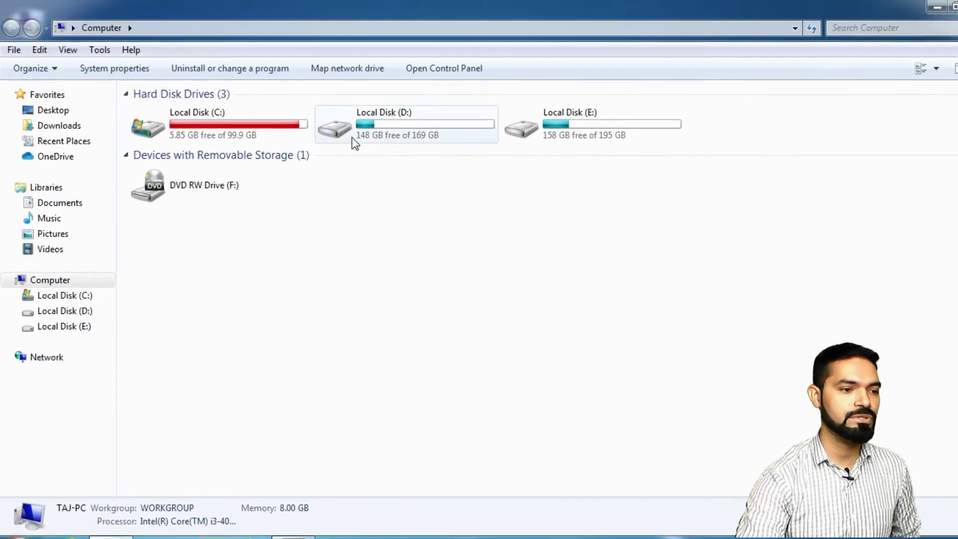
Step: Start Disk Cleanup for Local Disk (C:) from the drive's properties
left_click(226, 125)
right_click(224, 125)
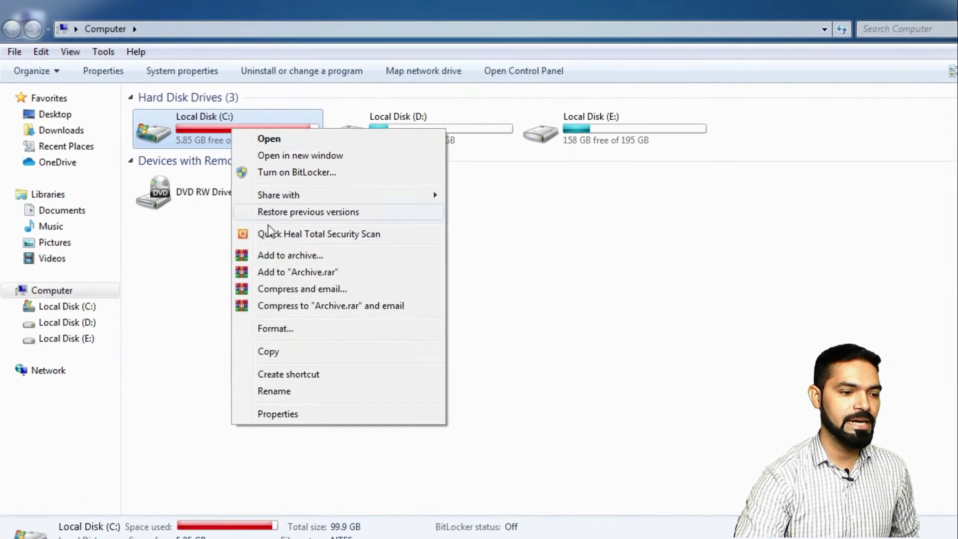
left_click(292, 414)
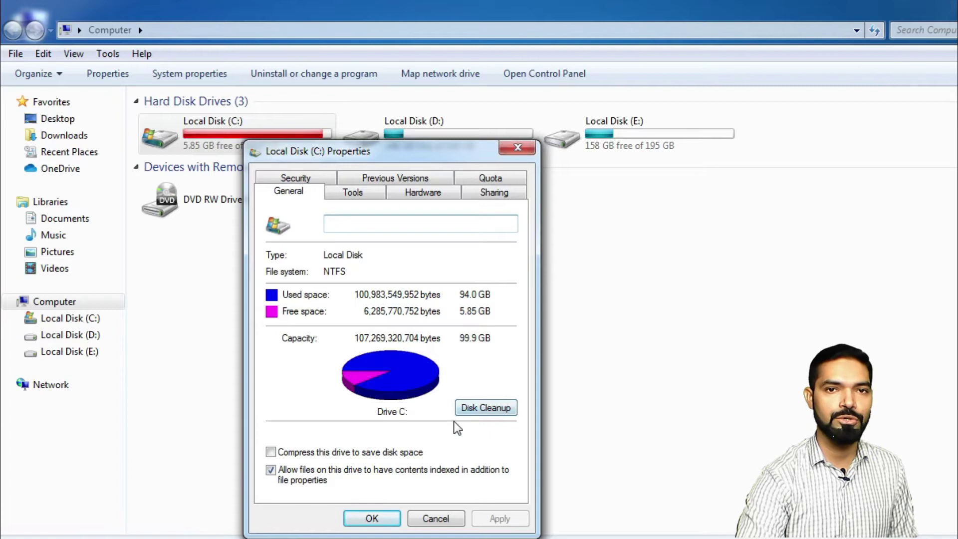
left_click(477, 408)
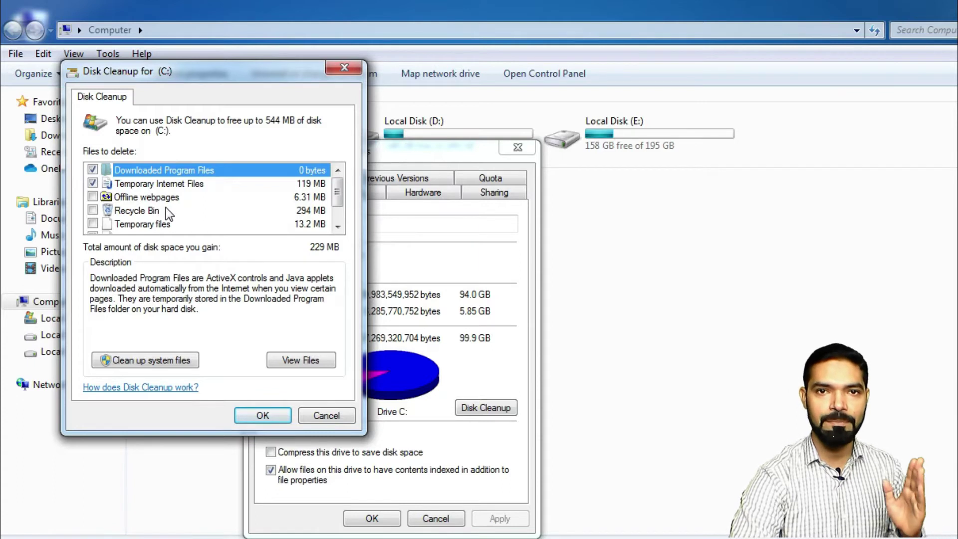
Step: Include Temporary files in the cleanup of drive C: and rescan the drive for system files
left_click(93, 224)
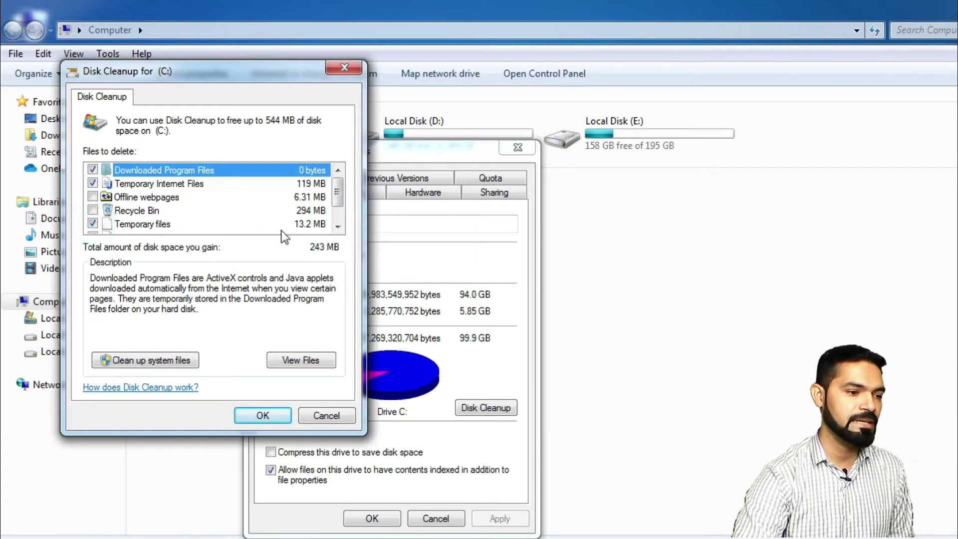
left_click(337, 227)
left_click(338, 227)
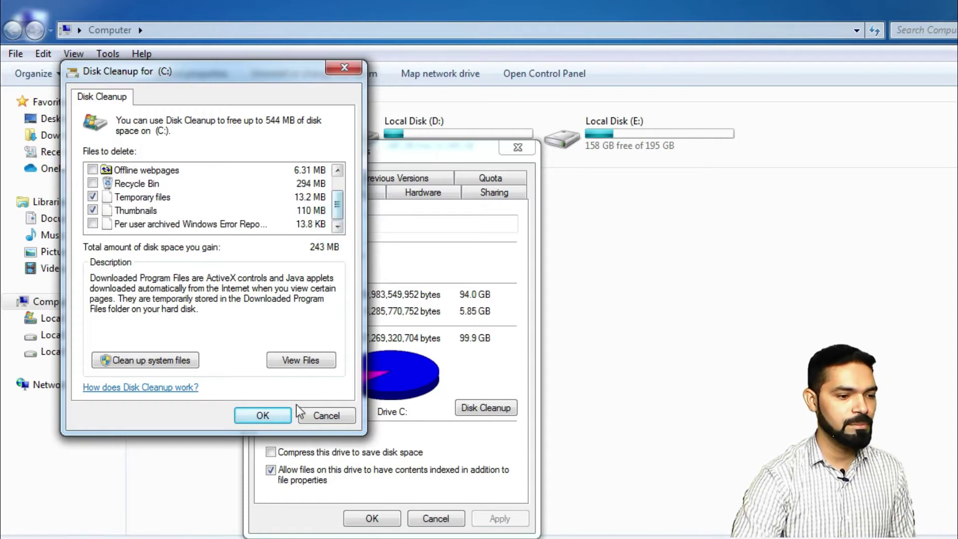
left_click(162, 361)
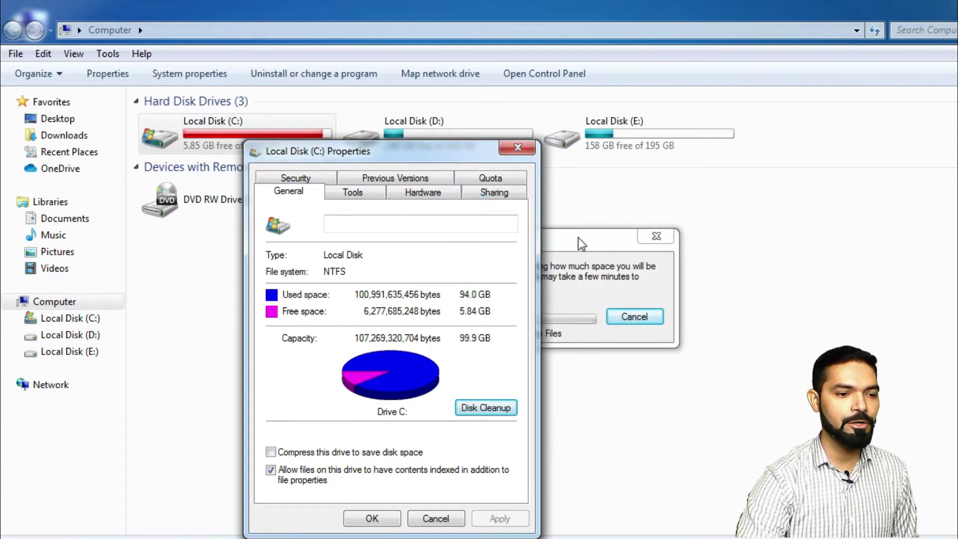
left_click_drag(579, 238, 610, 238)
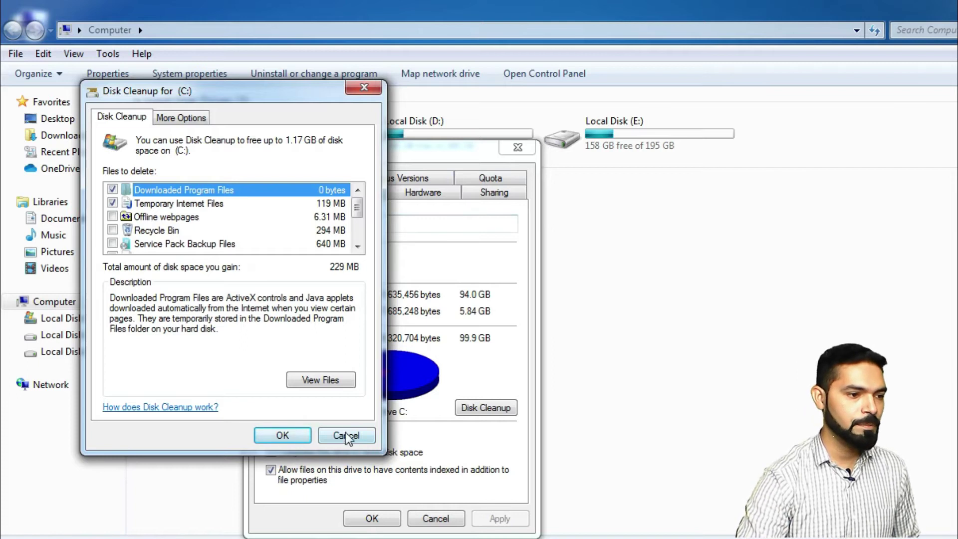
Step: Permanently delete the preselected cleanup files from drive C: and close the drive's properties
left_click(282, 435)
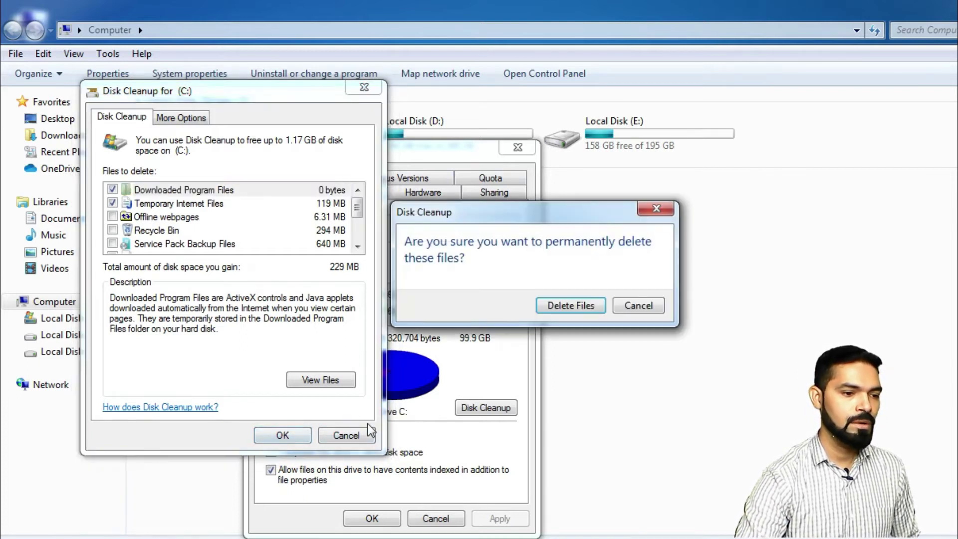
left_click(583, 309)
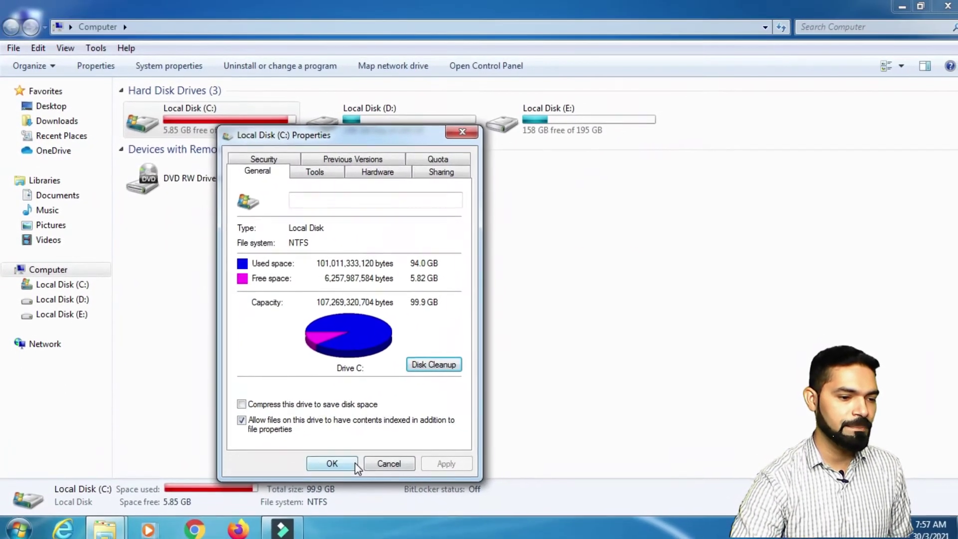
left_click(336, 460)
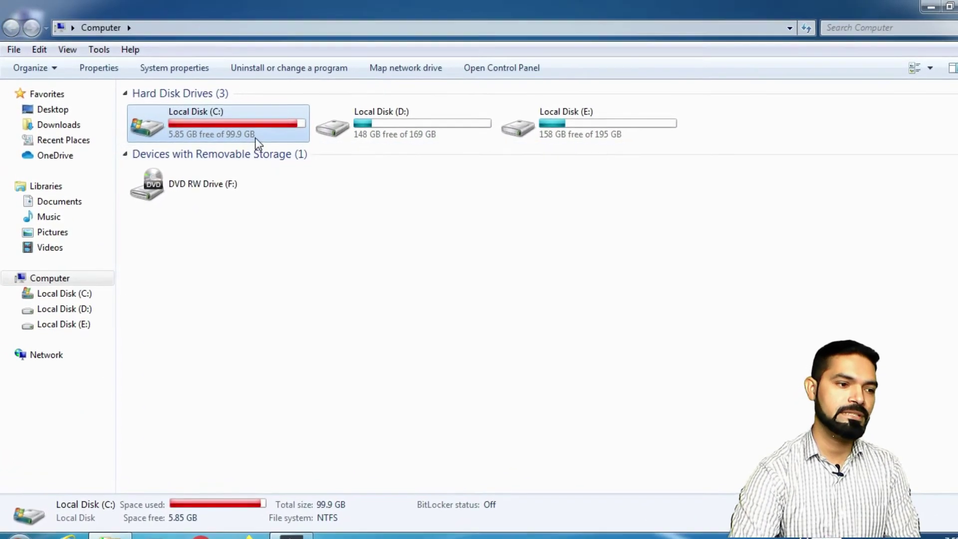
Step: Enable disk-space compression on Local Disk (C:), including subfolders and files, with administrator permission and ignoring all file errors
right_click(253, 133)
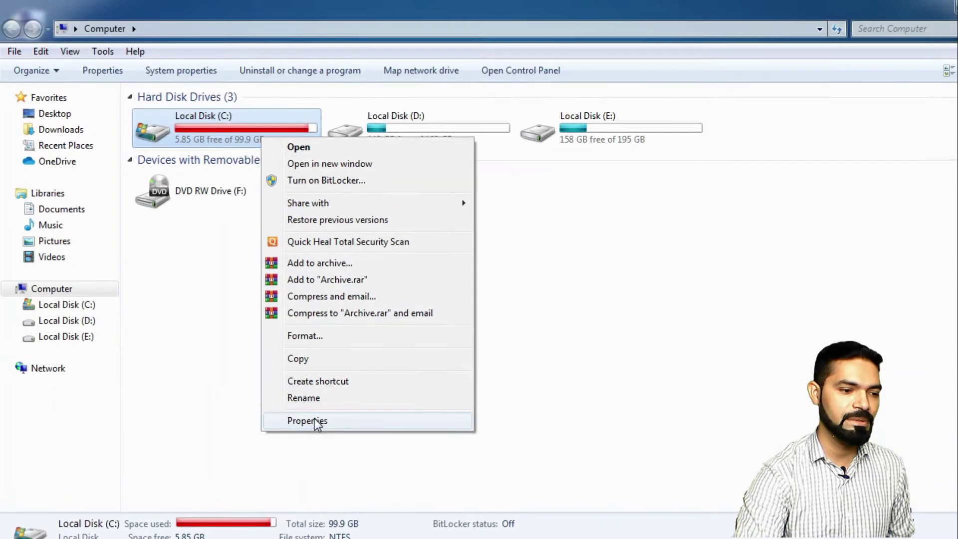
left_click(306, 410)
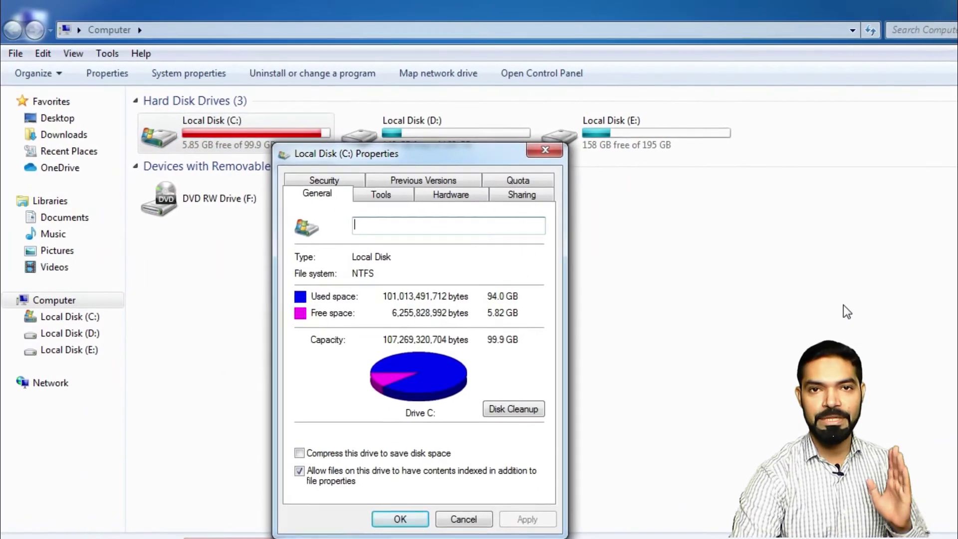
left_click(300, 455)
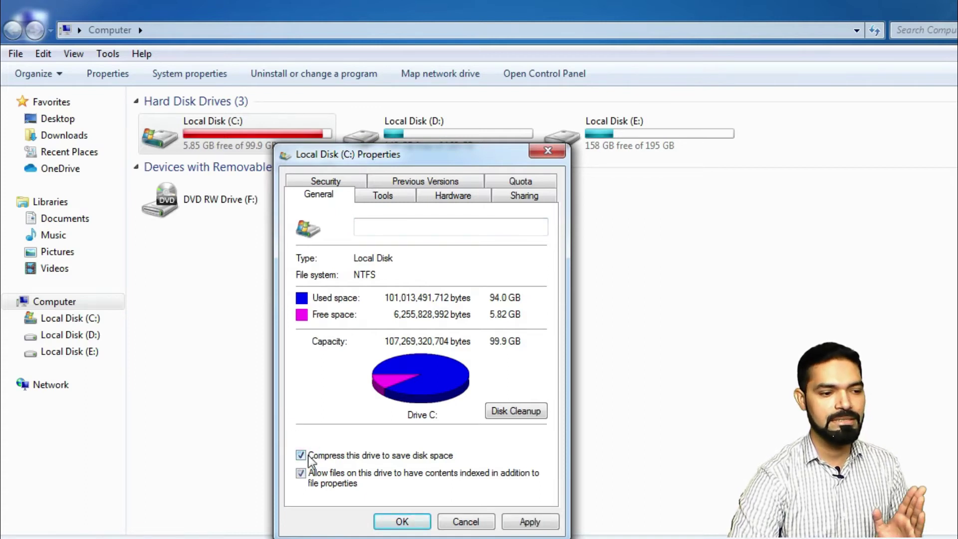
left_click(542, 523)
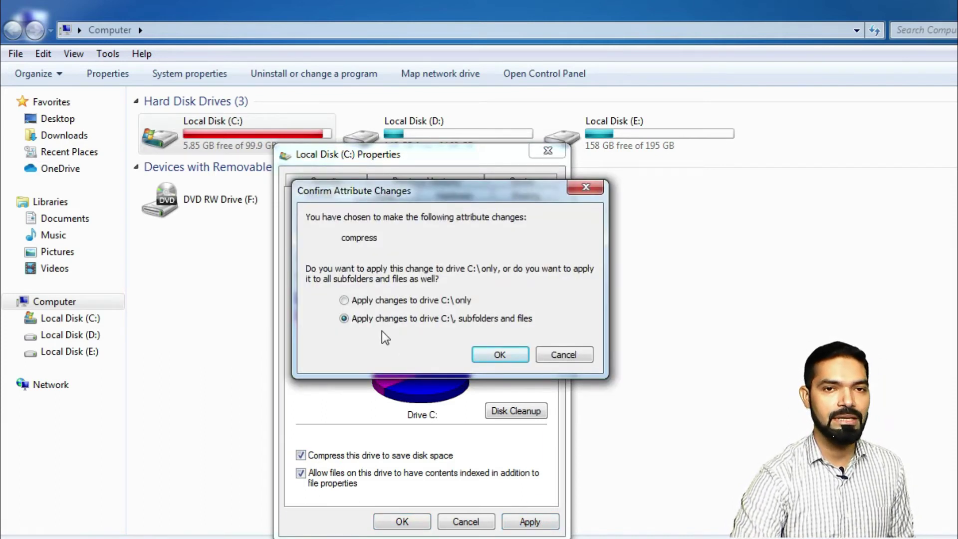
left_click(503, 358)
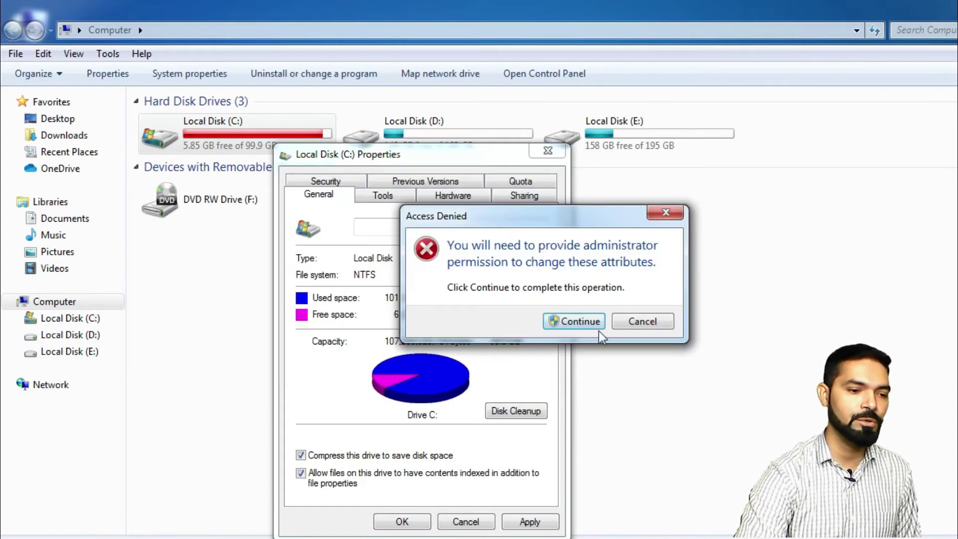
left_click(582, 322)
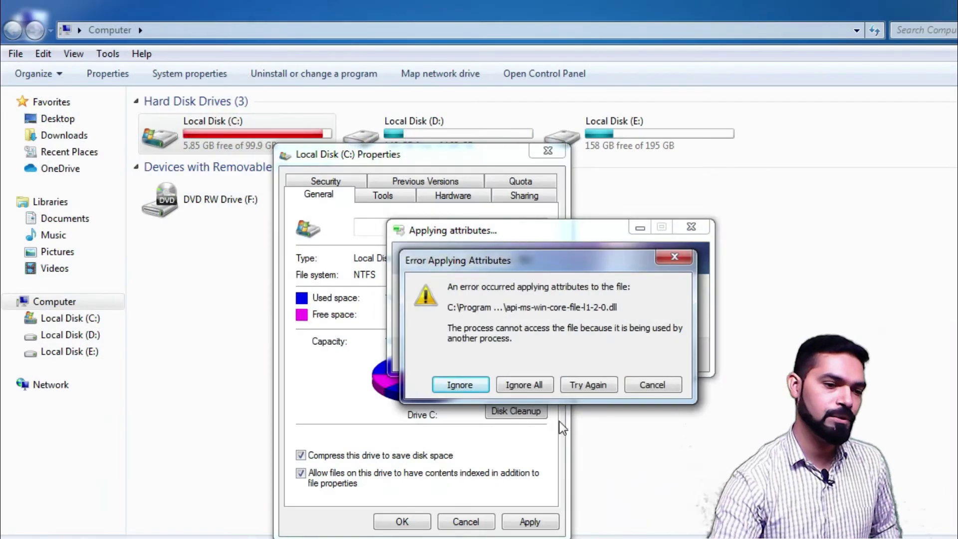
left_click(526, 385)
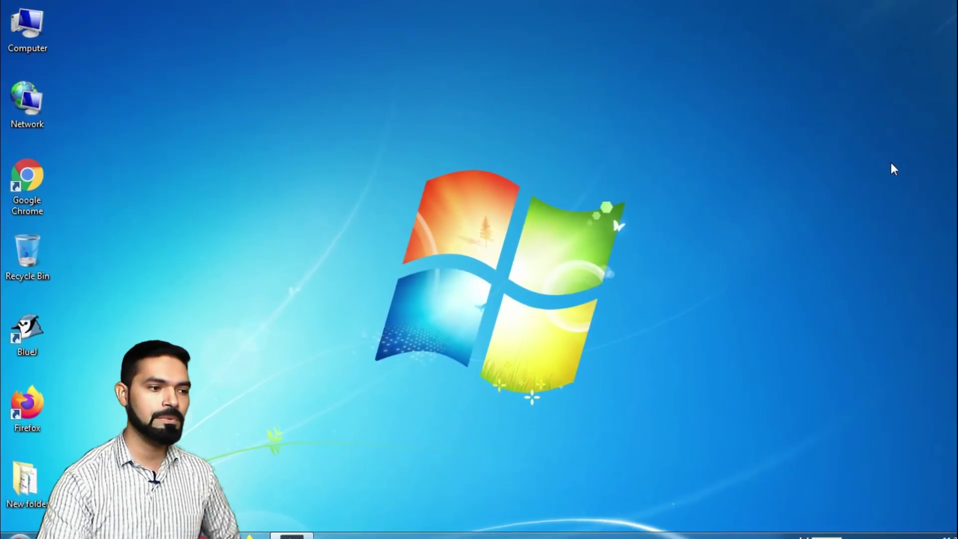
Step: Check the contents of the Recycle Bin and close its window
double_click(27, 254)
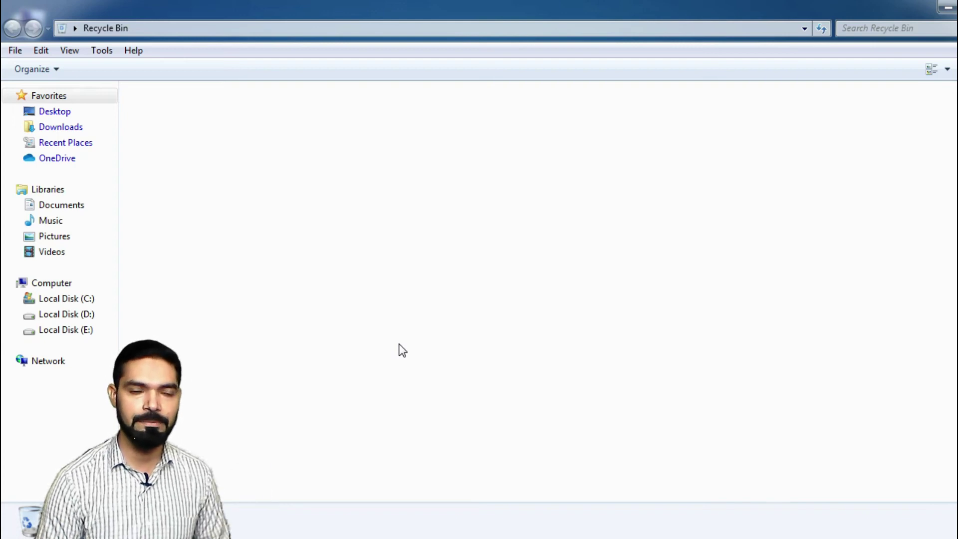
key("alt+F4")
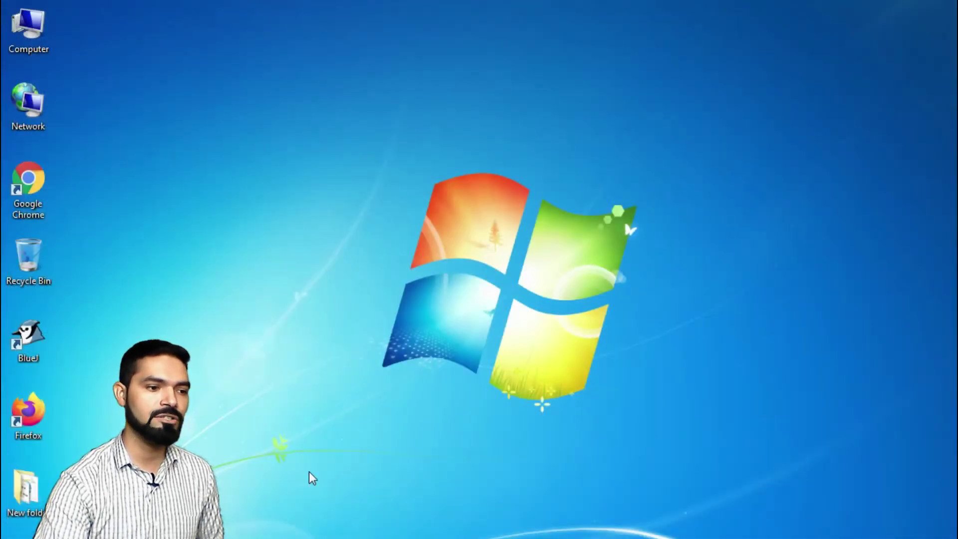